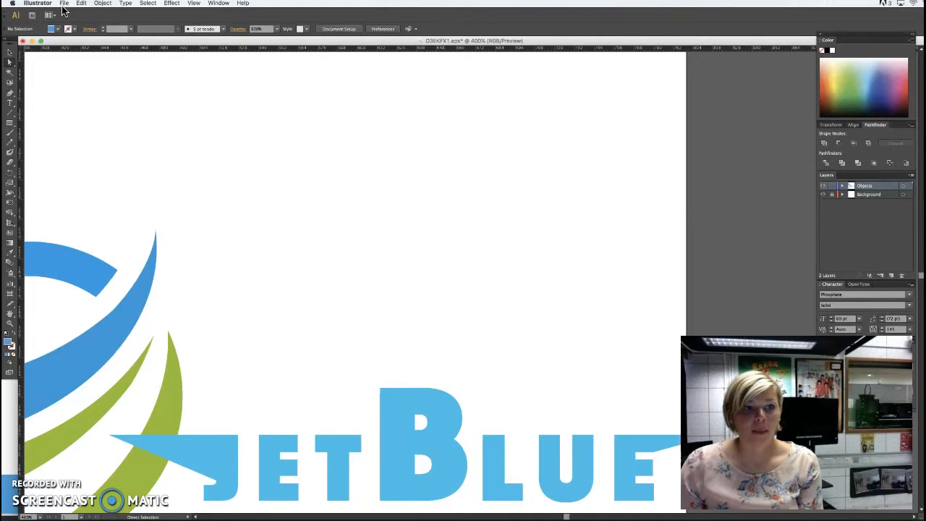
Place the image business_jet.png from the Downloads folder into the logo document as a linked file.
{"action": "left_click", "coordinate": [63, 4]}
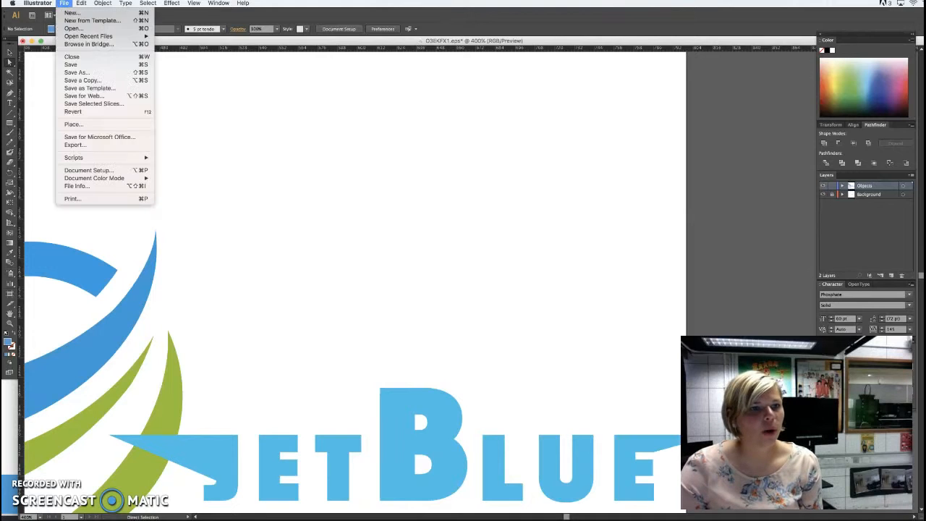
{"action": "left_click", "coordinate": [82, 125]}
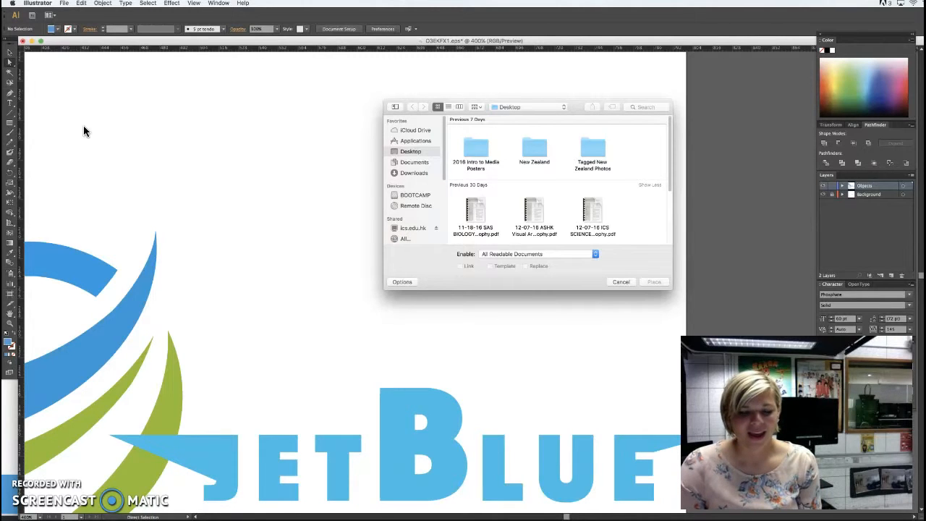
{"action": "left_click", "coordinate": [404, 174]}
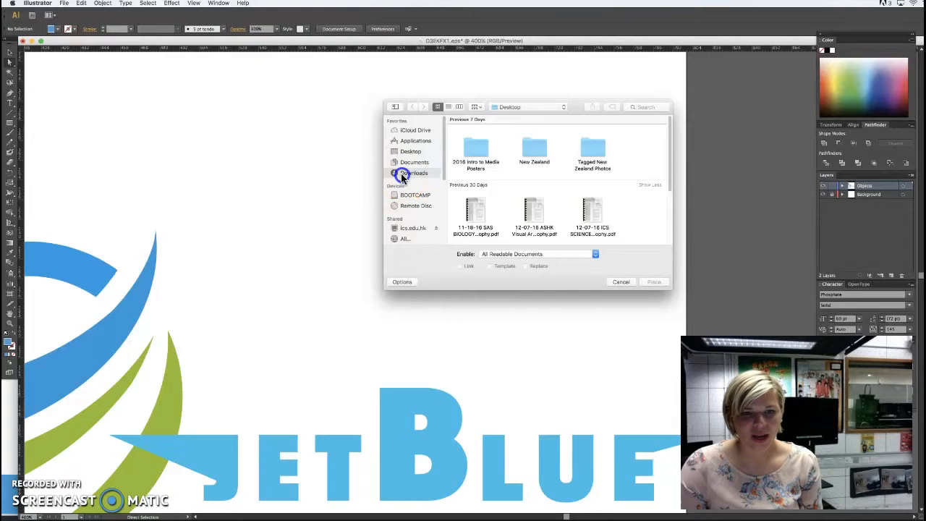
{"action": "left_click", "coordinate": [476, 148]}
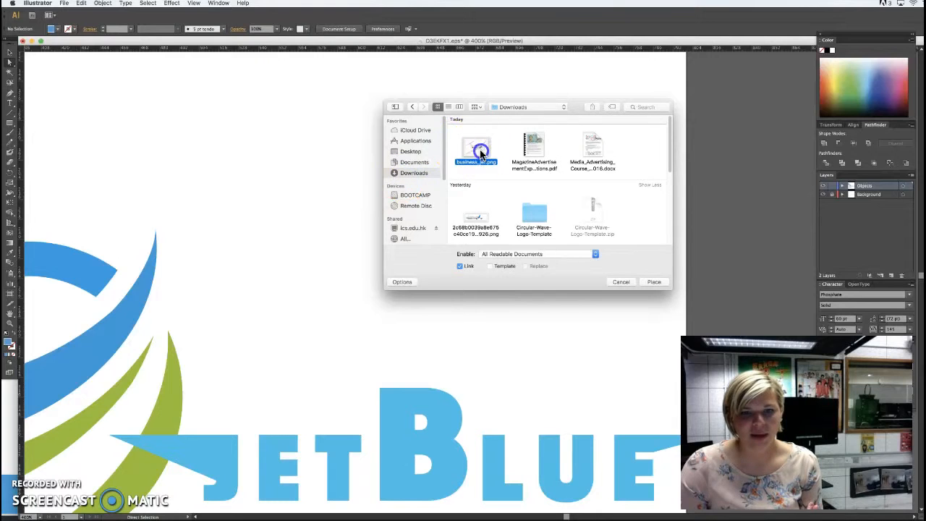
{"action": "left_click", "coordinate": [653, 281]}
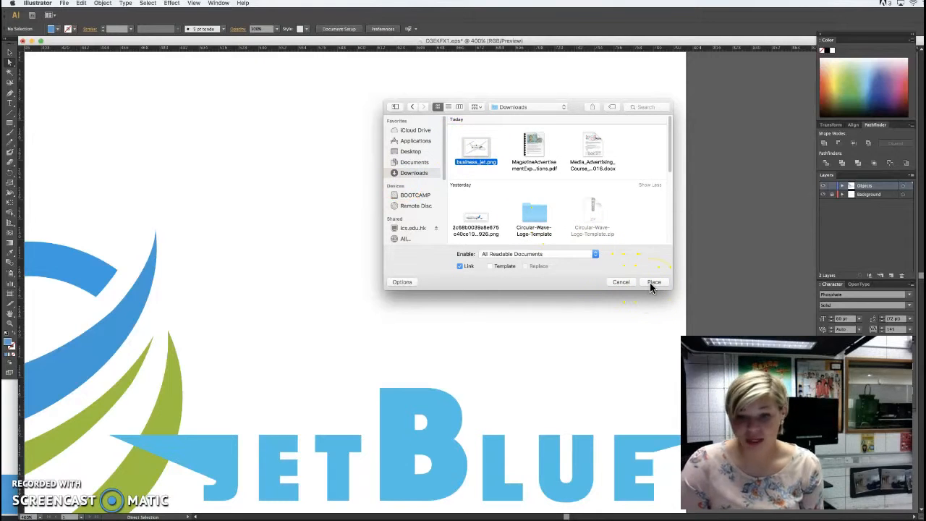
{"action": "left_click", "coordinate": [539, 290]}
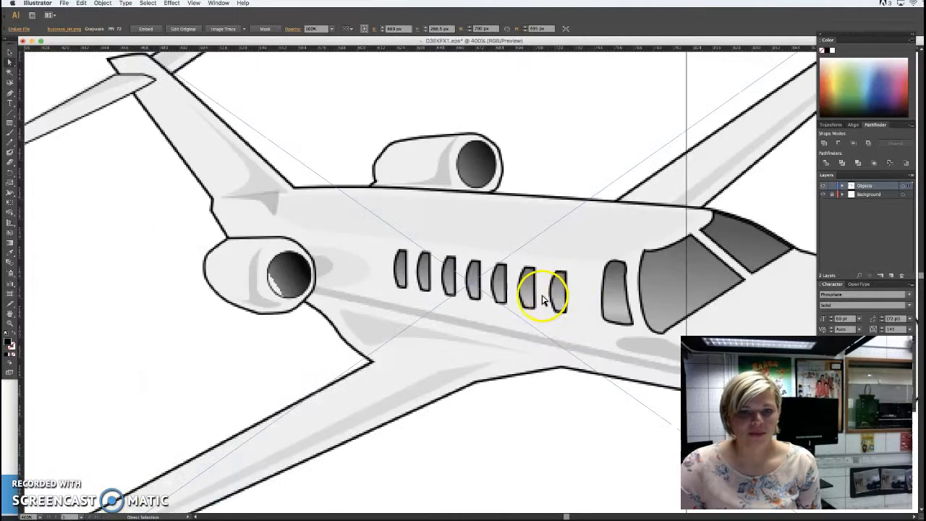
Scale the jet image down to about 230 px wide and position it above the JetBlue lettering.
{"action": "key", "text": "super+minus"}
{"action": "key", "text": "super+minus"}
{"action": "key", "text": "super+minus"}
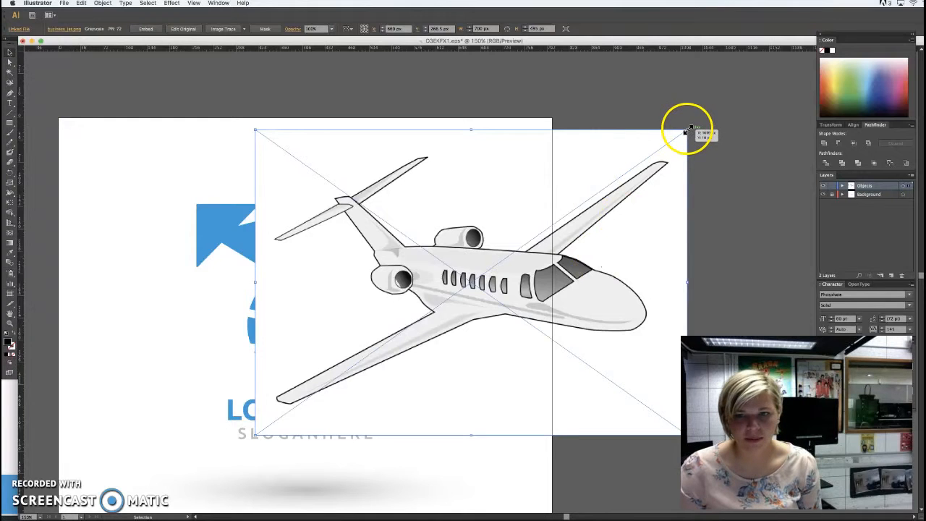
{"action": "left_click", "coordinate": [634, 150], "text": "shift"}
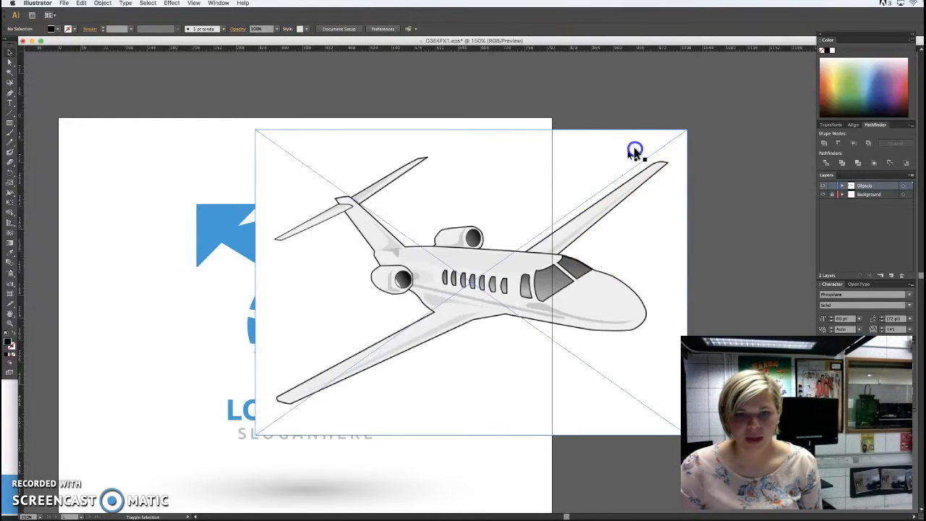
{"action": "left_click", "coordinate": [689, 135]}
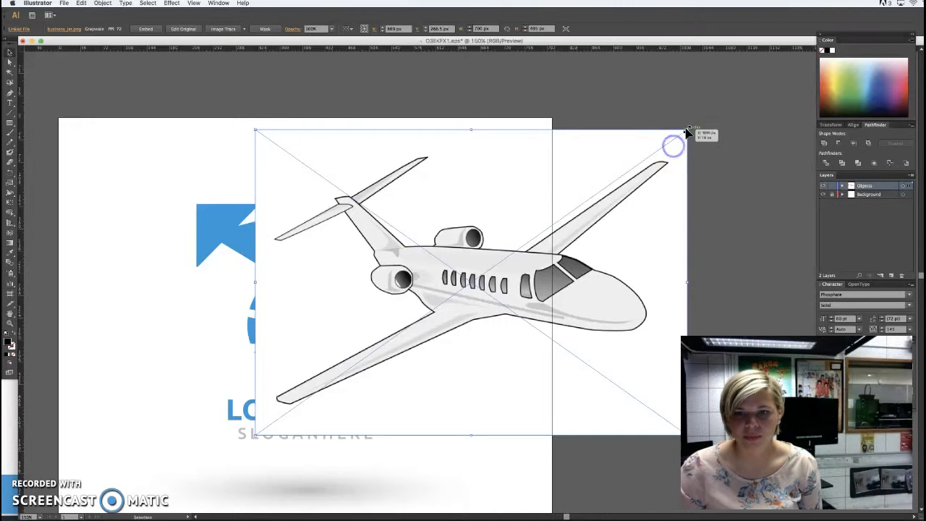
{"action": "left_click_drag", "start_coordinate": [690, 132], "coordinate": [397, 333]}
{"action": "left_click_drag", "start_coordinate": [439, 275], "coordinate": [493, 244]}
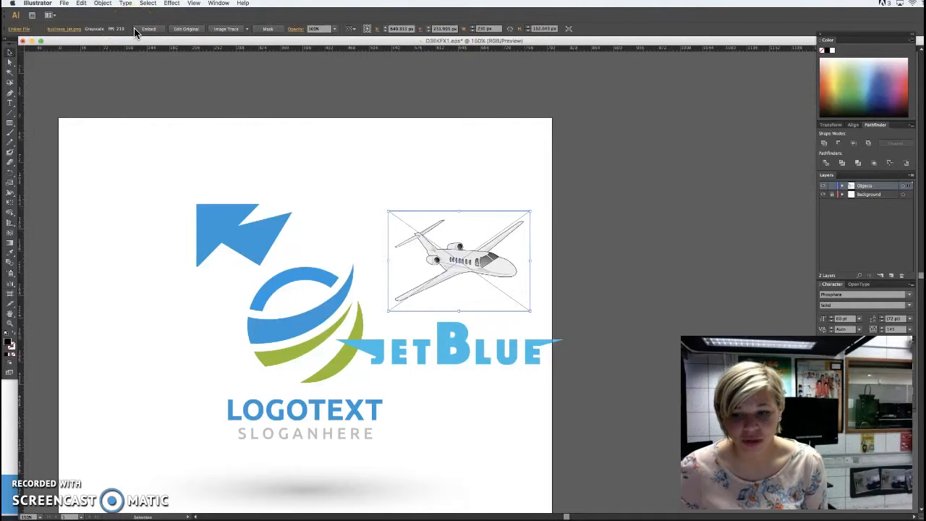
Image Trace the jet picture, trying the 3 Colors and 6 Colors presets before settling on Shades of Gray.
{"action": "left_click", "coordinate": [247, 29]}
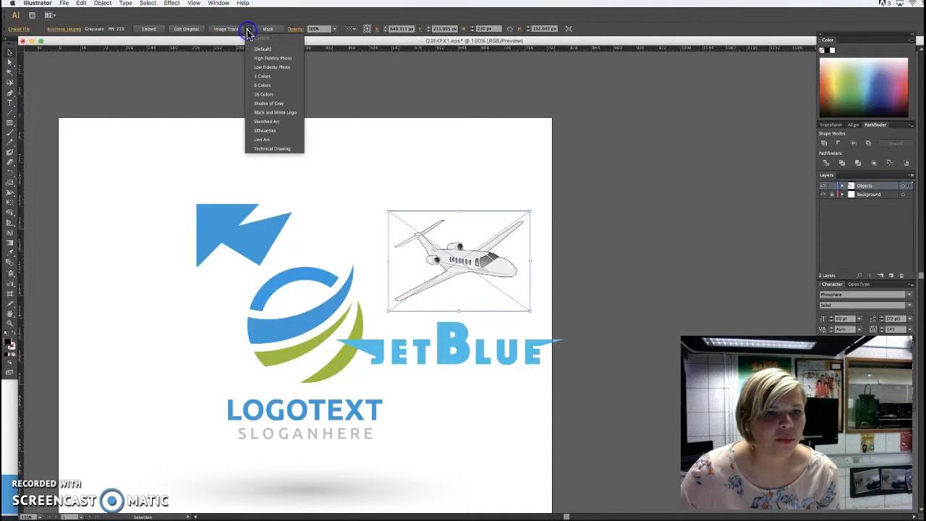
{"action": "left_click", "coordinate": [265, 85]}
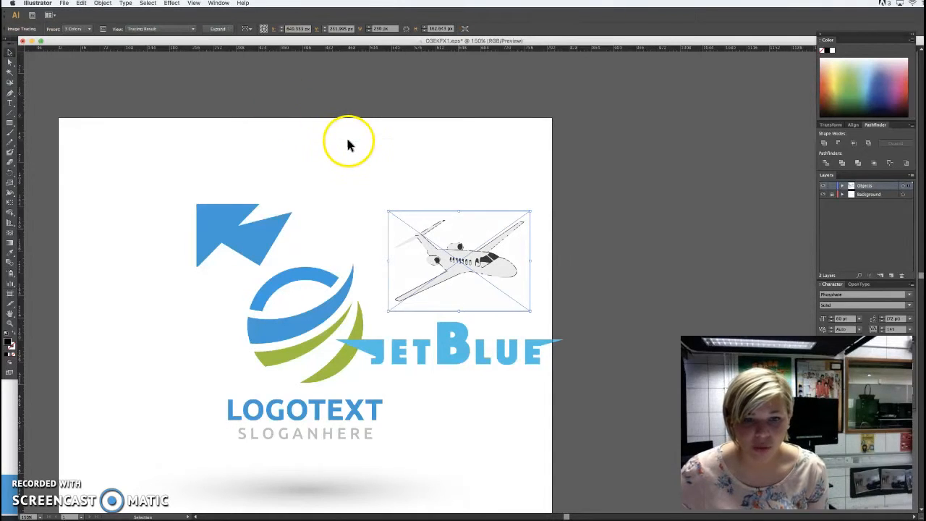
{"action": "left_click", "coordinate": [90, 30]}
{"action": "left_click", "coordinate": [91, 90]}
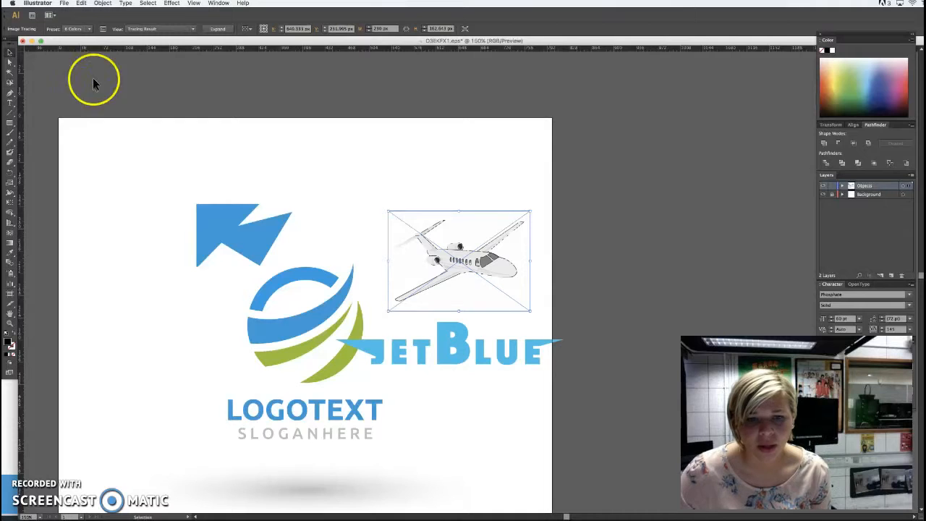
{"action": "left_click", "coordinate": [86, 29]}
{"action": "left_click", "coordinate": [91, 96]}
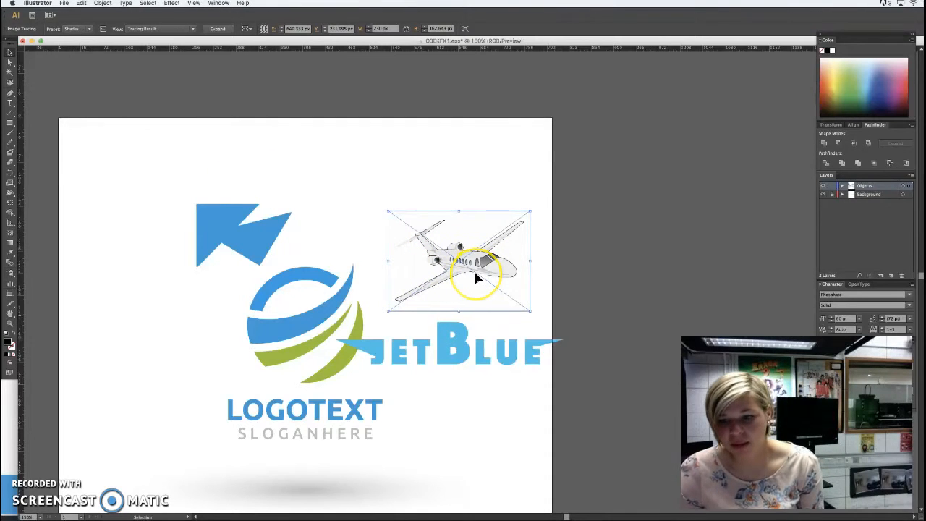
Expand the traced jet into editable vector paths, ungroup them and clear the selection.
{"action": "left_click", "coordinate": [225, 31]}
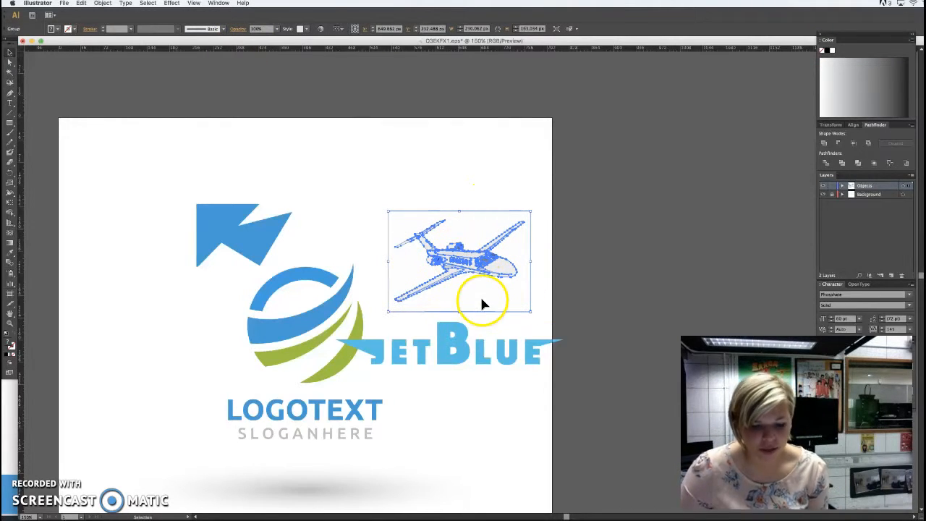
{"action": "key", "text": "a"}
{"action": "key", "text": "super+equal"}
{"action": "key", "text": "super+equal"}
{"action": "key", "text": "super+equal"}
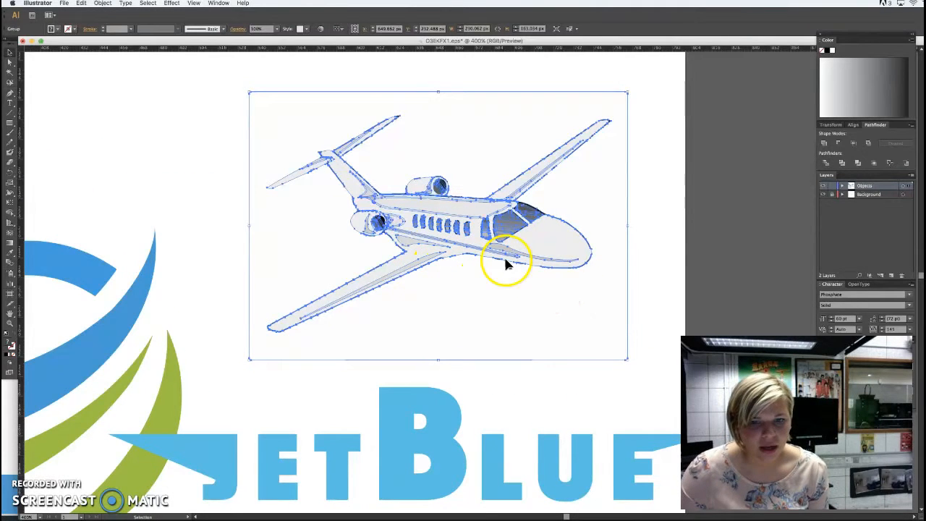
{"action": "right_click", "coordinate": [537, 249]}
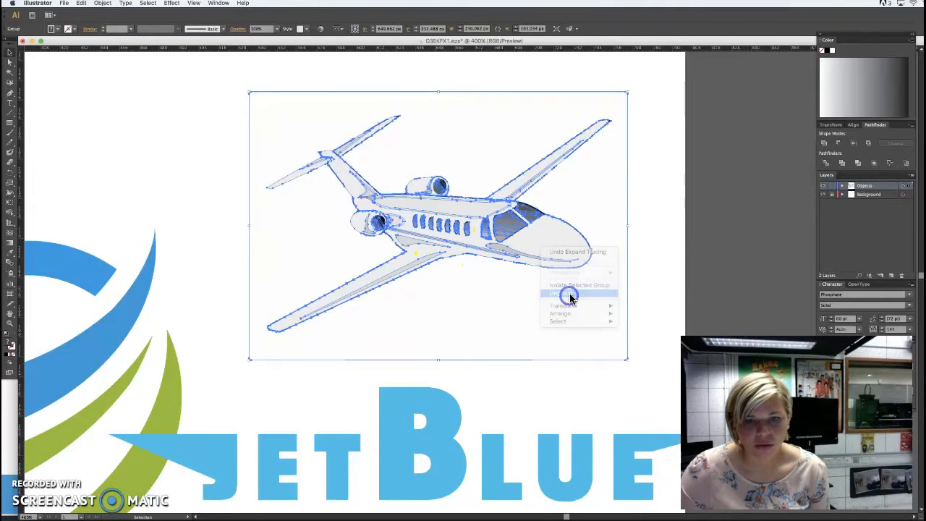
{"action": "left_click", "coordinate": [646, 252]}
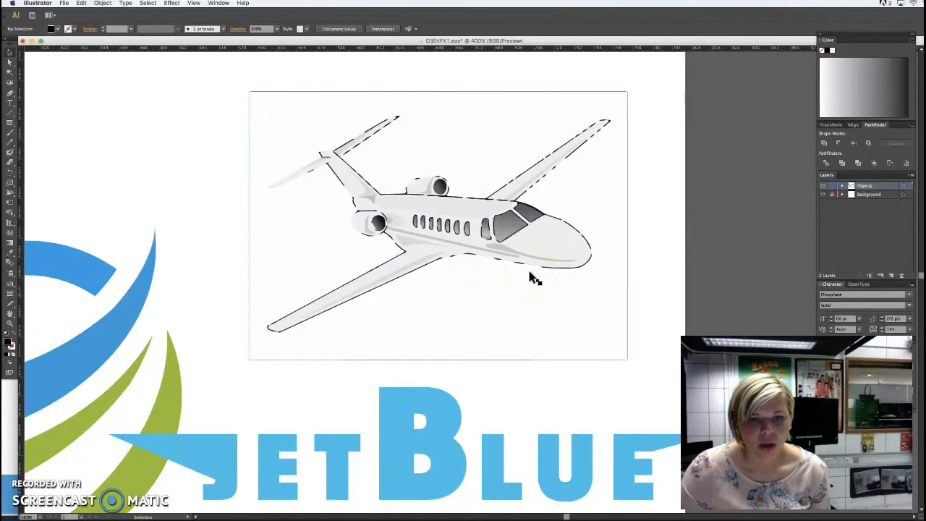
Delete the black outline fragments around the tip of the jet's nose.
{"action": "left_click", "coordinate": [582, 267]}
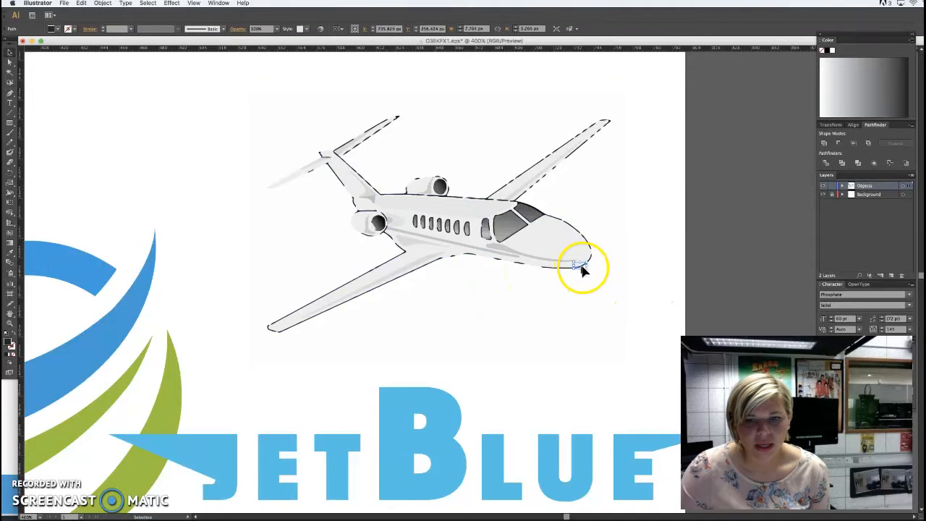
{"action": "key", "text": "Delete"}
{"action": "left_click", "coordinate": [591, 261]}
{"action": "key", "text": "Delete"}
{"action": "left_click", "coordinate": [586, 241]}
{"action": "key", "text": "Delete"}
Delete the stacked gray shading shapes inside the jet's large cockpit window.
{"action": "left_click", "coordinate": [512, 227]}
{"action": "key", "text": "Delete"}
{"action": "left_click", "coordinate": [510, 220]}
{"action": "key", "text": "Delete"}
{"action": "left_click", "coordinate": [510, 224]}
{"action": "key", "text": "Delete"}
{"action": "left_click", "coordinate": [508, 230]}
{"action": "key", "text": "Delete"}
{"action": "left_click", "coordinate": [504, 233]}
{"action": "key", "text": "Delete"}
{"action": "left_click", "coordinate": [501, 238]}
{"action": "key", "text": "Delete"}
Switch the color spectrum from grayscale to color and fill the jet's body with the JetBlue lettering's light blue using the Eyedropper.
{"action": "left_click", "coordinate": [529, 220]}
{"action": "left_click", "coordinate": [562, 237]}
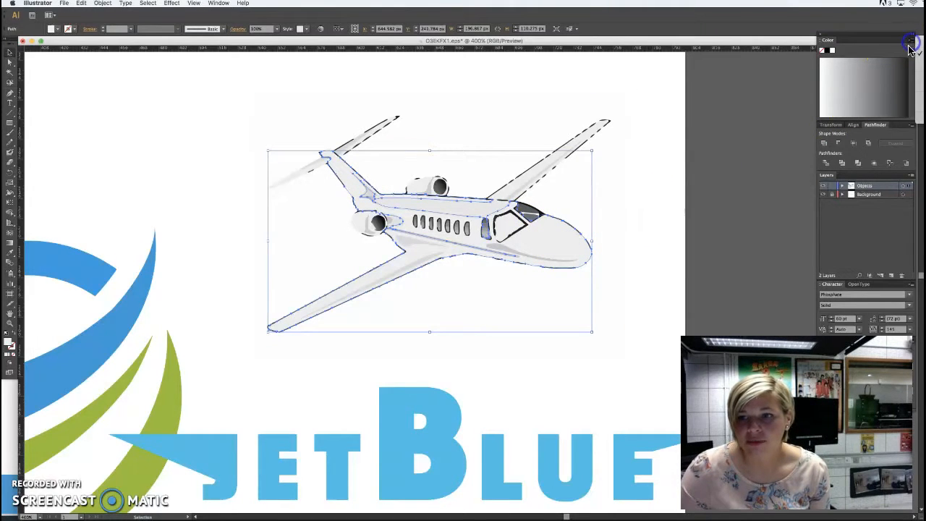
{"action": "left_click", "coordinate": [919, 76]}
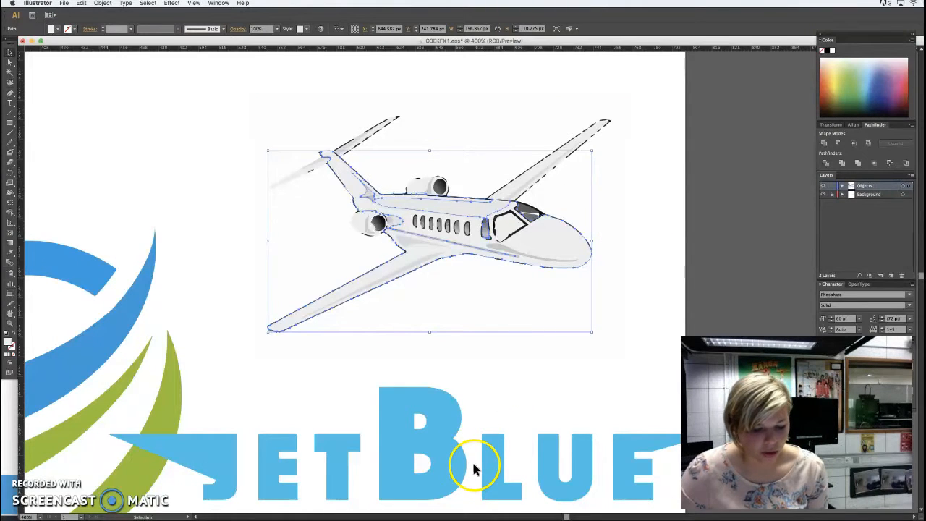
{"action": "key", "text": "i"}
{"action": "left_click", "coordinate": [455, 449]}
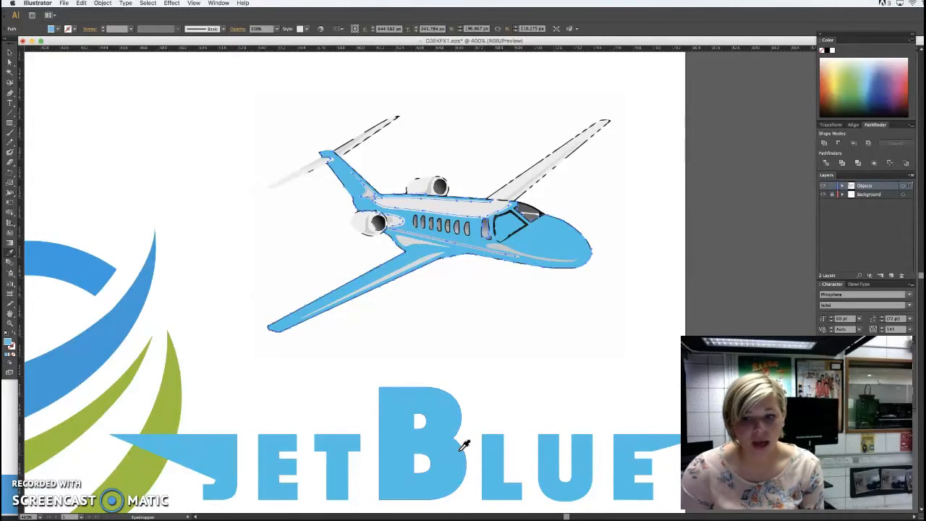
{"action": "left_click", "coordinate": [12, 128]}
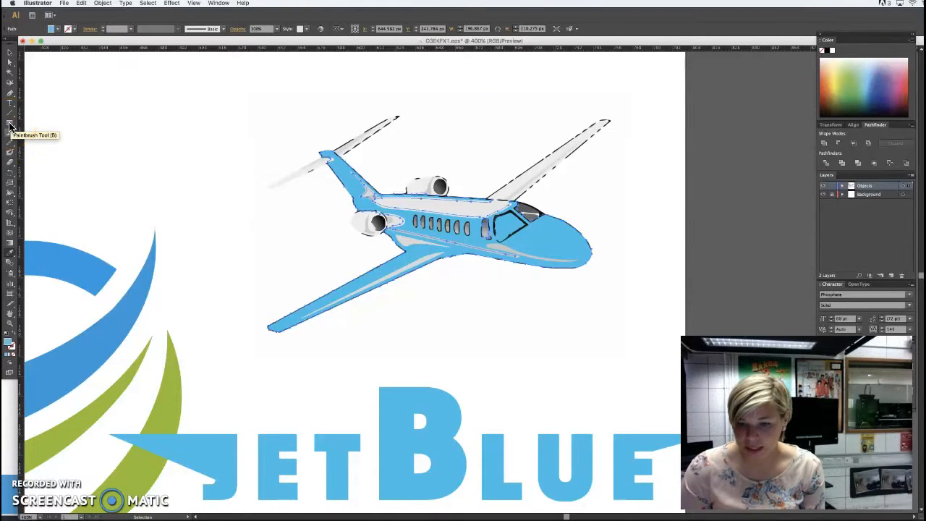